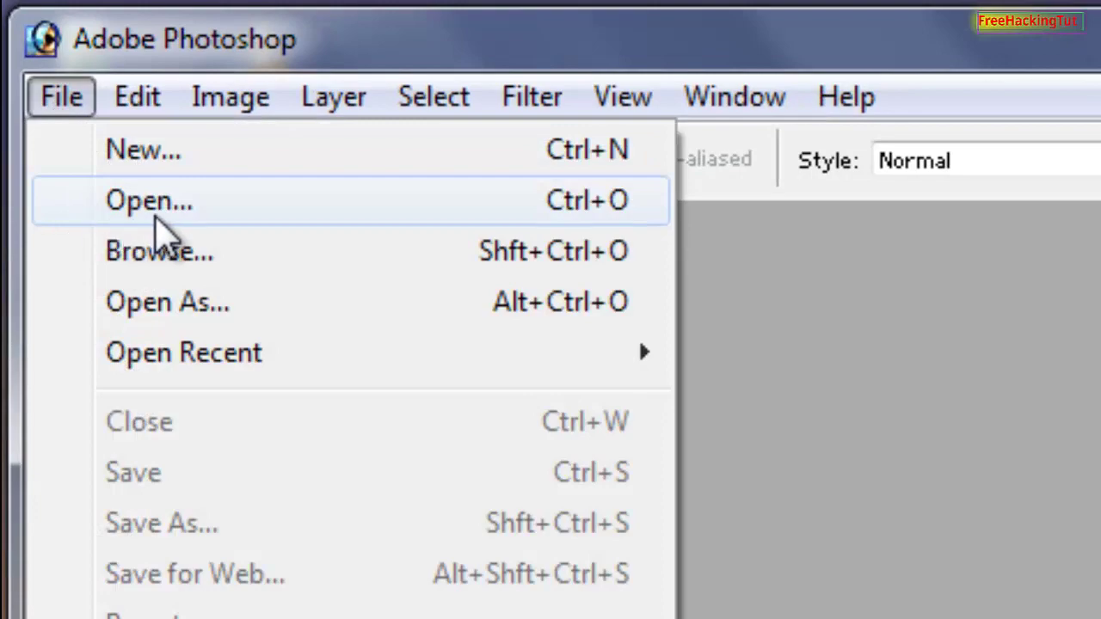
Open the scanned signature image Scan.bmp from the Desktop folder.
left_click(155, 215)
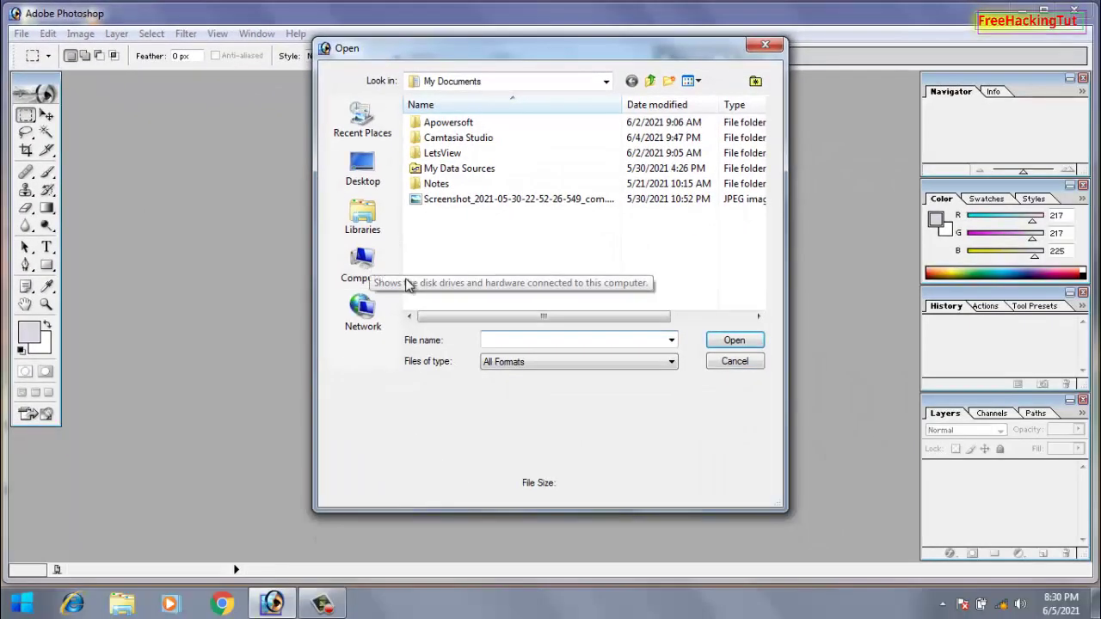
left_click(363, 172)
left_click(476, 250)
double_click(476, 250)
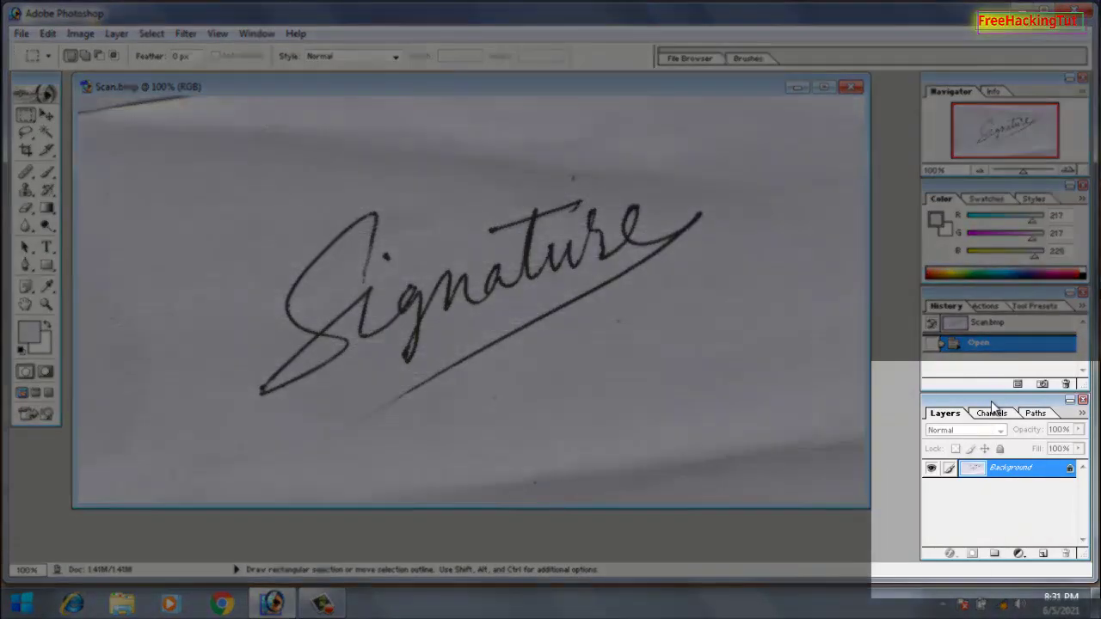
Reposition the floating Layers panel and convert the locked Background into a regular layer with the default settings.
left_click_drag(993, 401, 1004, 379)
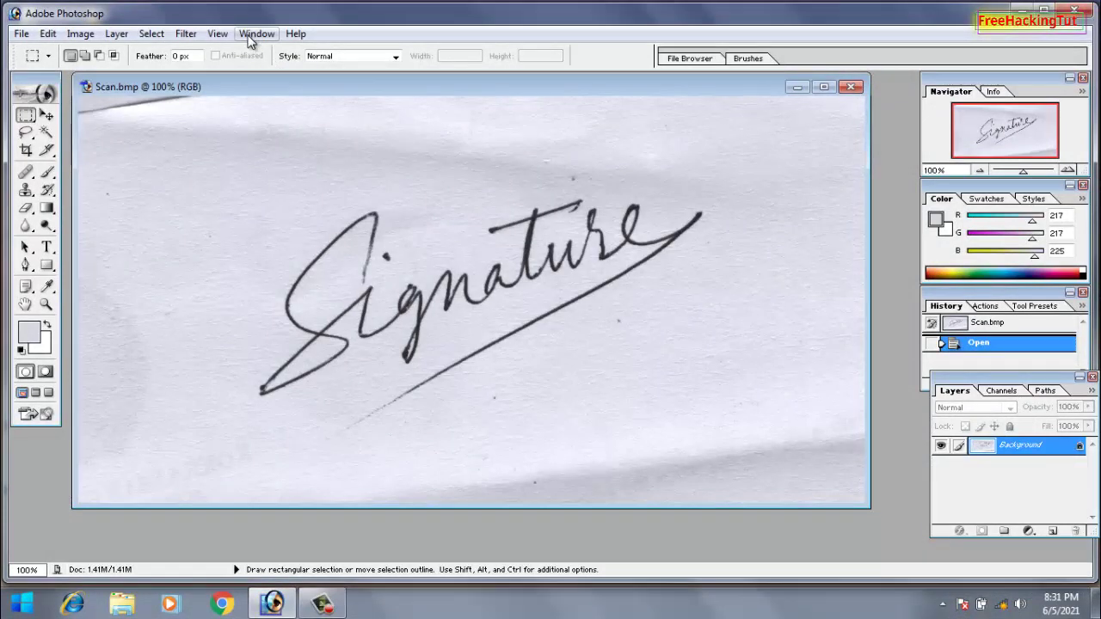
left_click(256, 35)
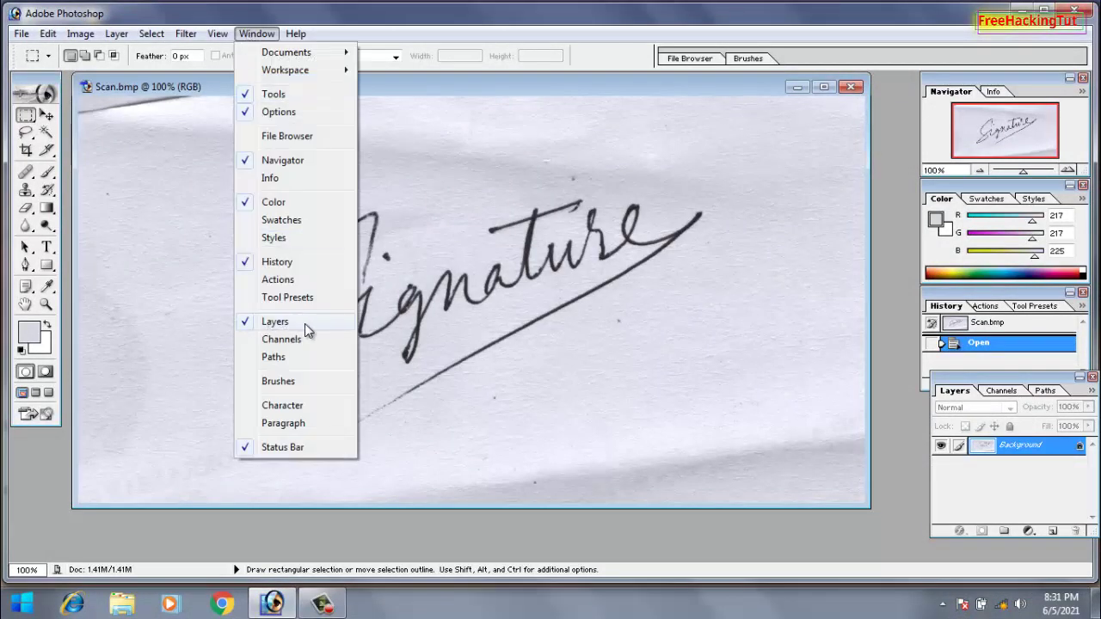
left_click(996, 385)
left_click_drag(996, 384, 956, 385)
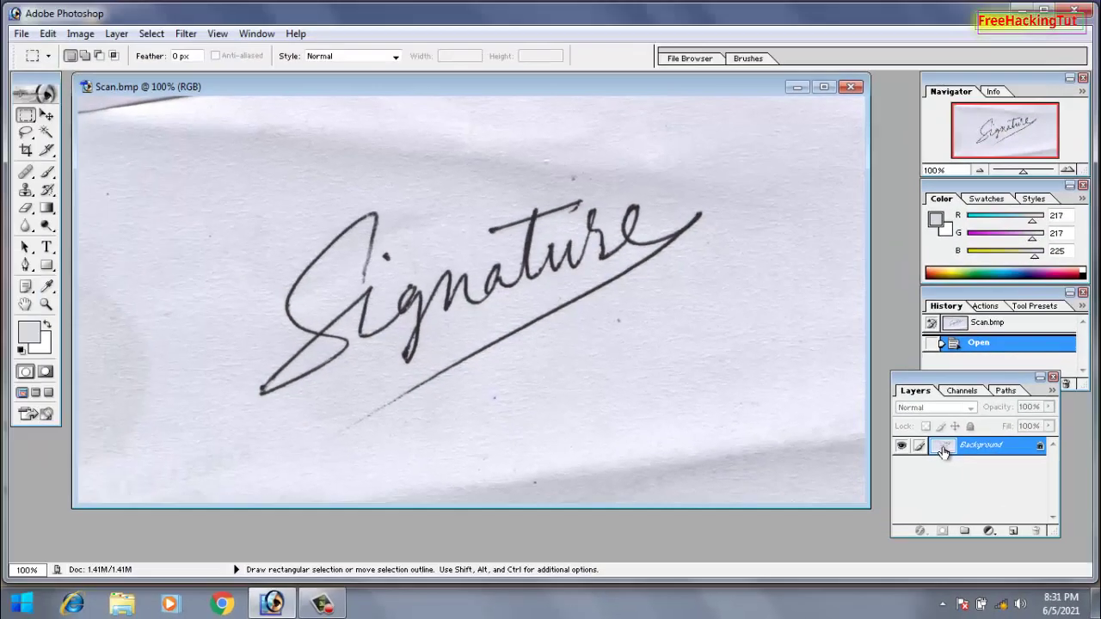
double_click(943, 451)
left_click(676, 278)
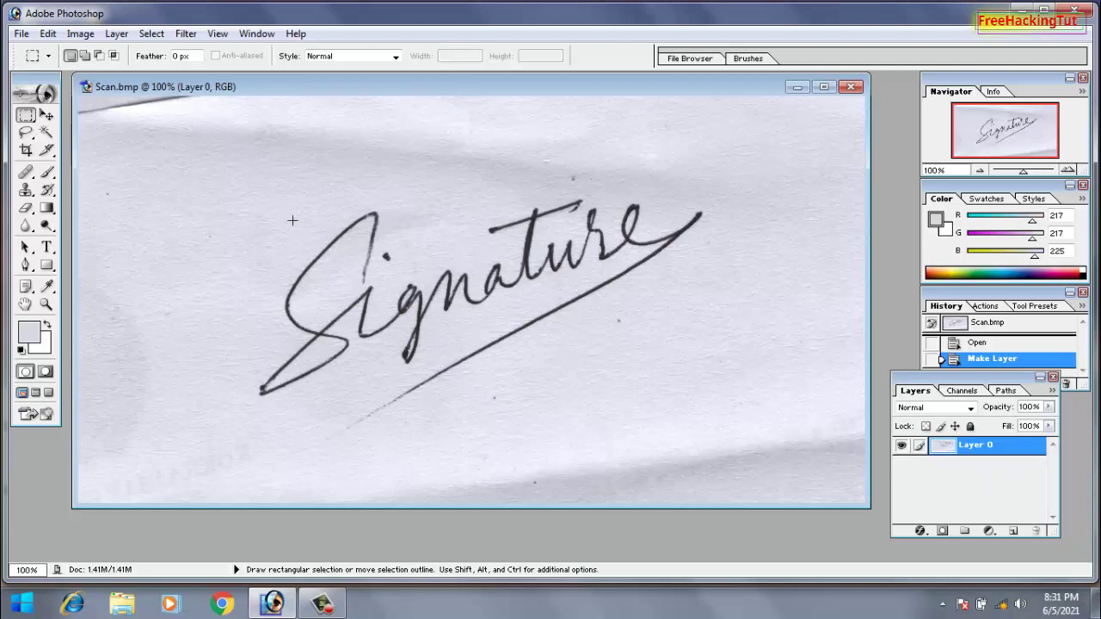
Delete the paper background using a Color Range selection sampled from the paper with fuzziness 139, and clear the selection.
left_click(152, 35)
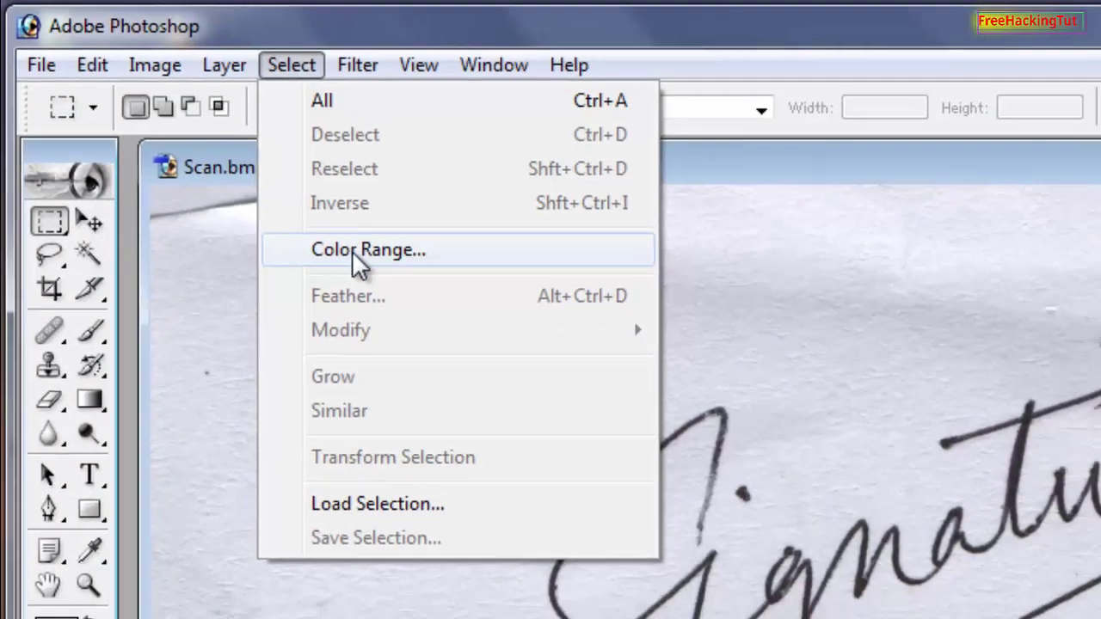
left_click(371, 265)
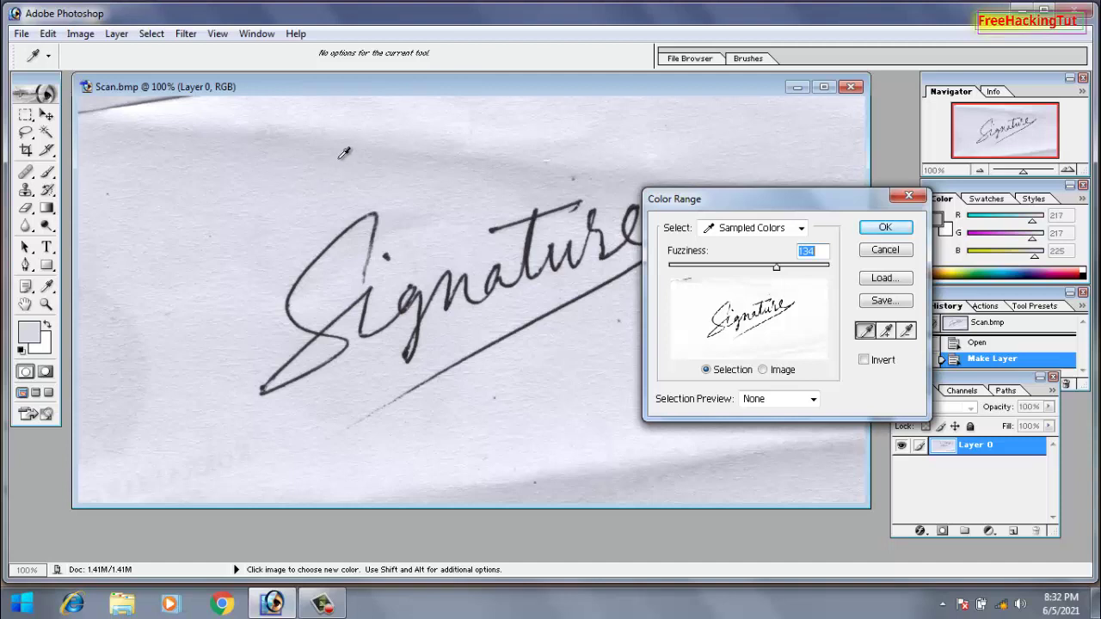
left_click(414, 148)
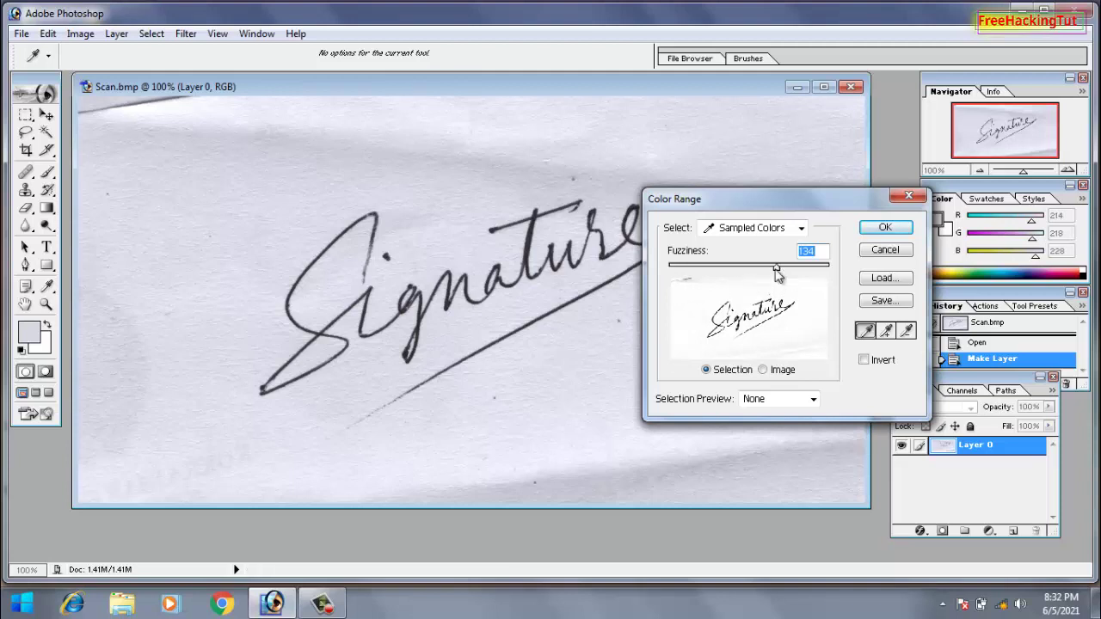
mouse_move(776, 272)
left_mouse_down()
mouse_move(739, 273)
mouse_move(781, 269)
left_mouse_up()
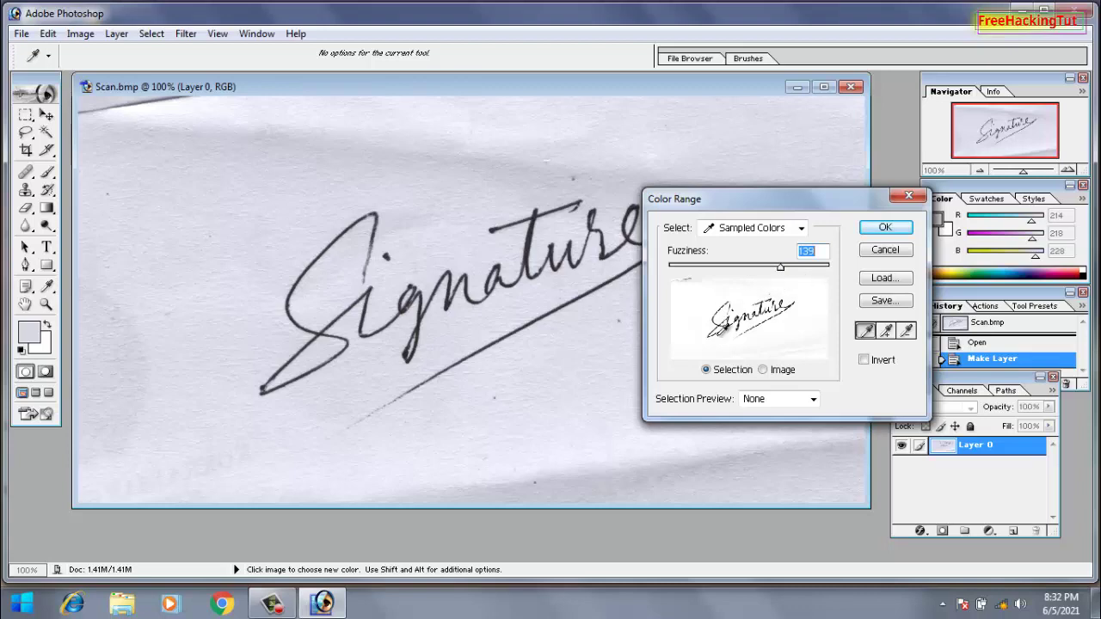
left_click(881, 232)
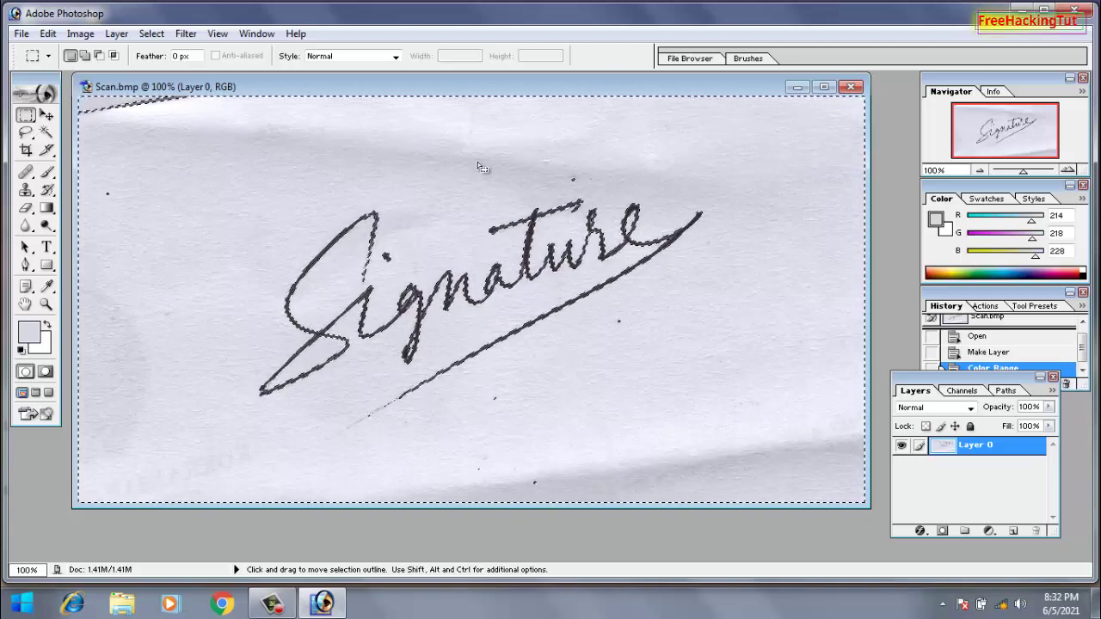
key("Delete")
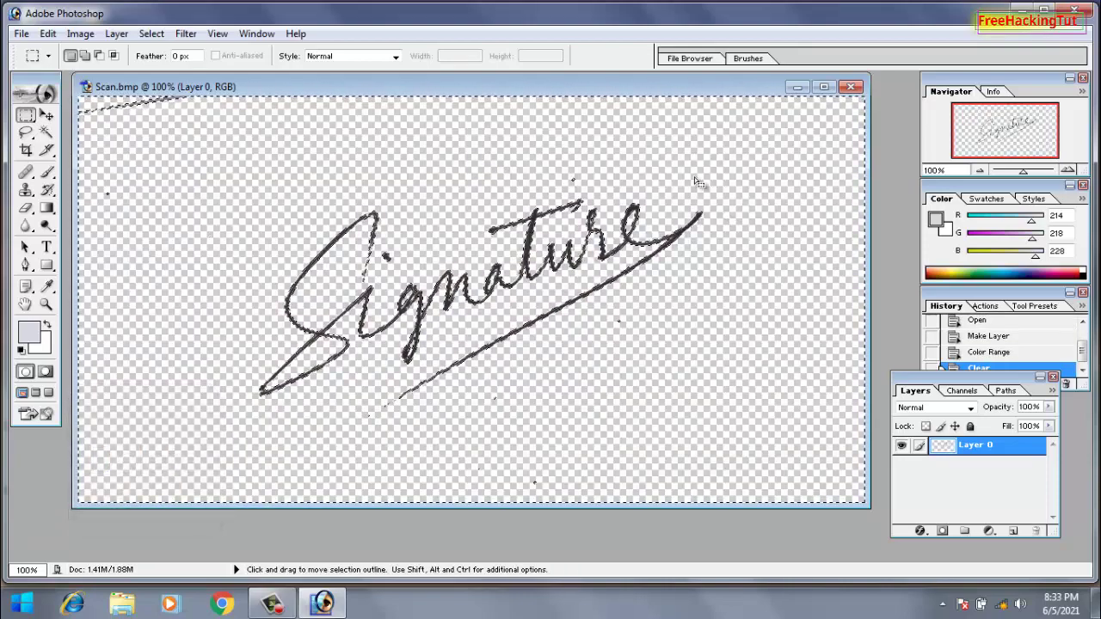
left_click(510, 373)
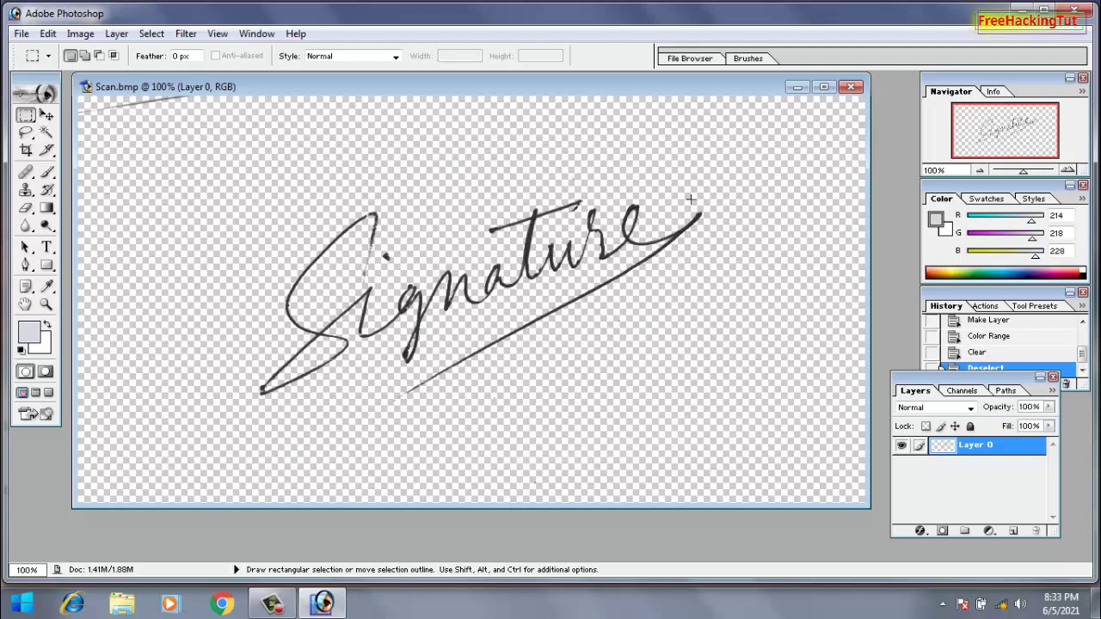
Save the transparent signature to the Desktop as a PNG copy named Scan copy.png with Interlace set to None.
left_click(21, 34)
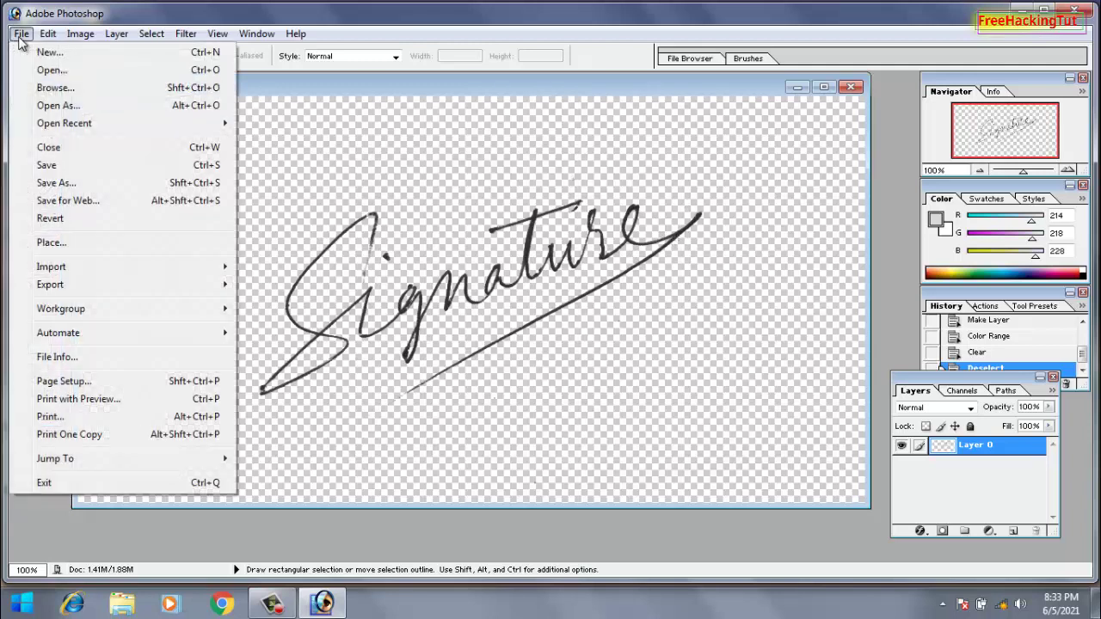
left_click(57, 183)
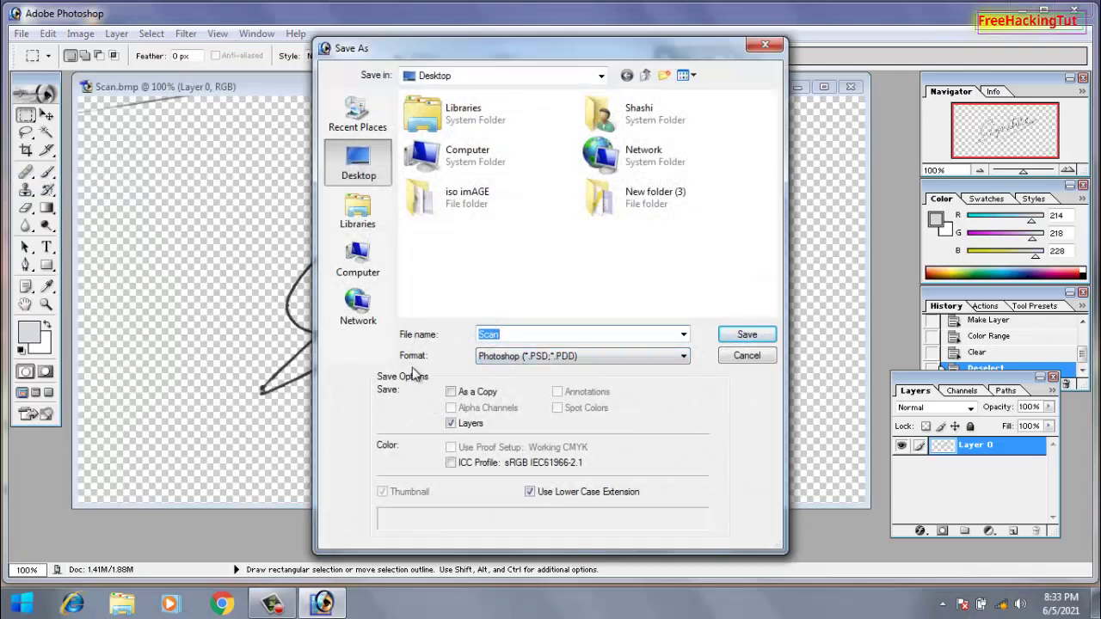
left_click(675, 361)
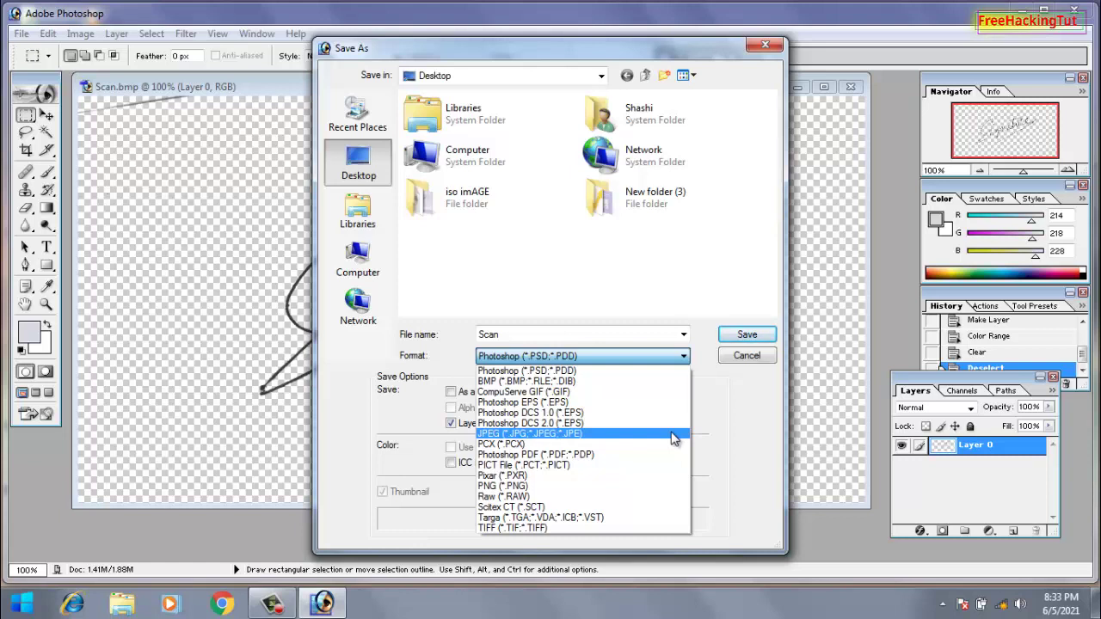
left_click(570, 487)
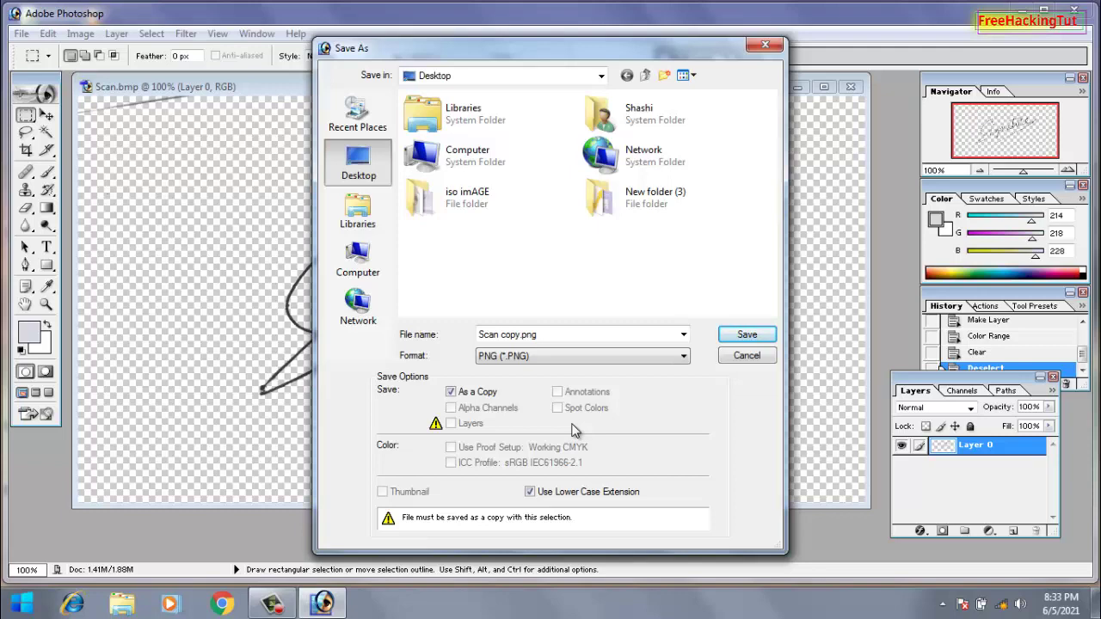
left_click(745, 335)
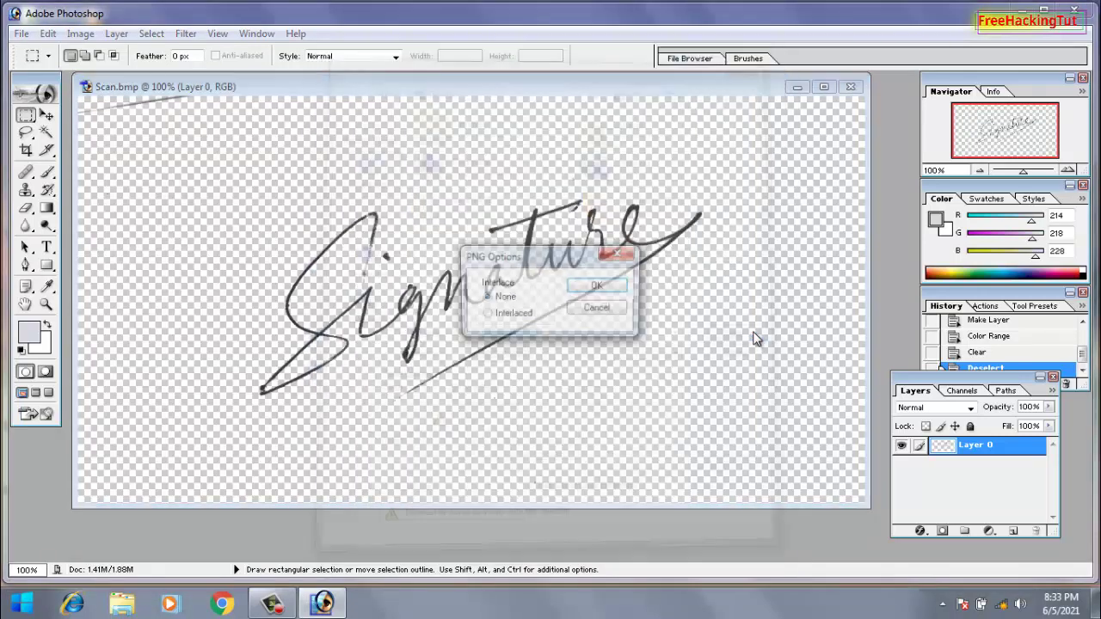
left_click(602, 289)
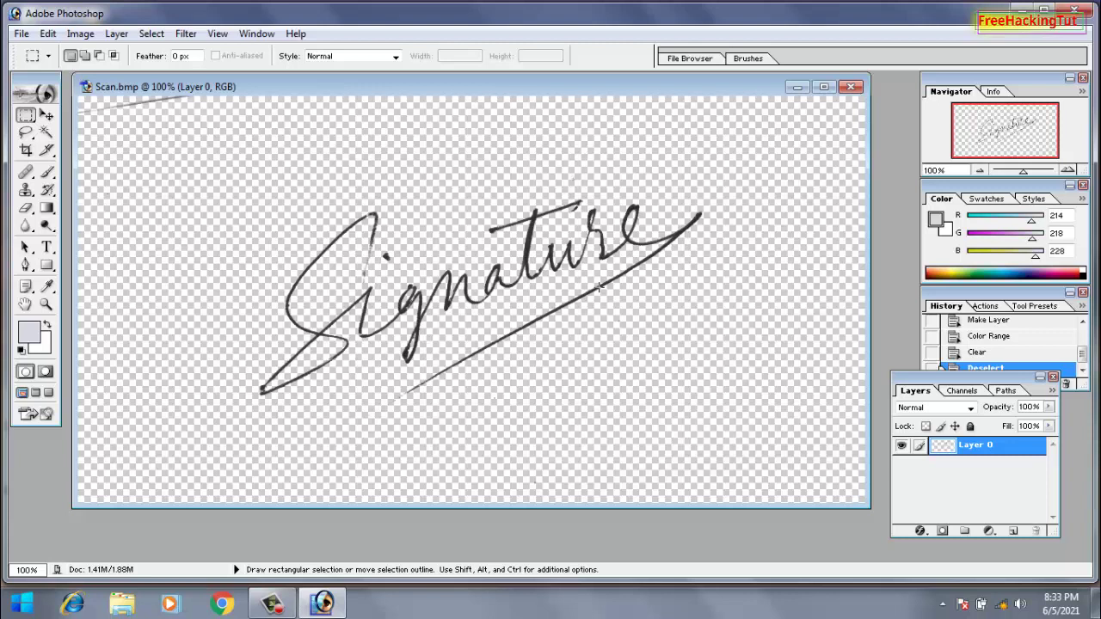
Save another copy of the signature to the Desktop in JPEG format as Scan copy.jpg.
left_click(22, 34)
left_click(56, 183)
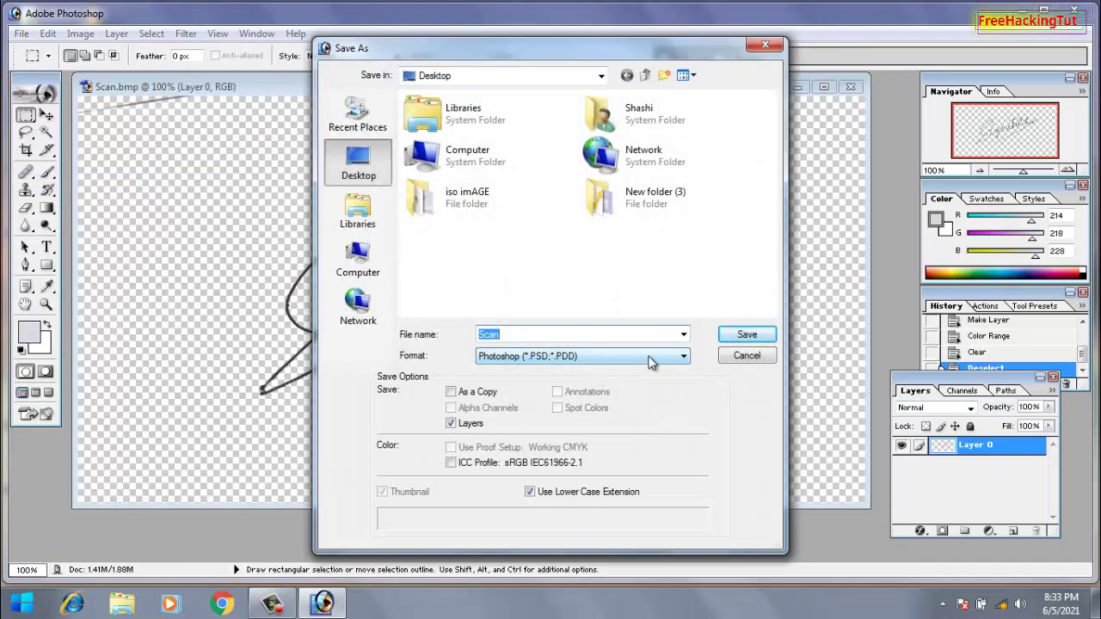
left_click(647, 356)
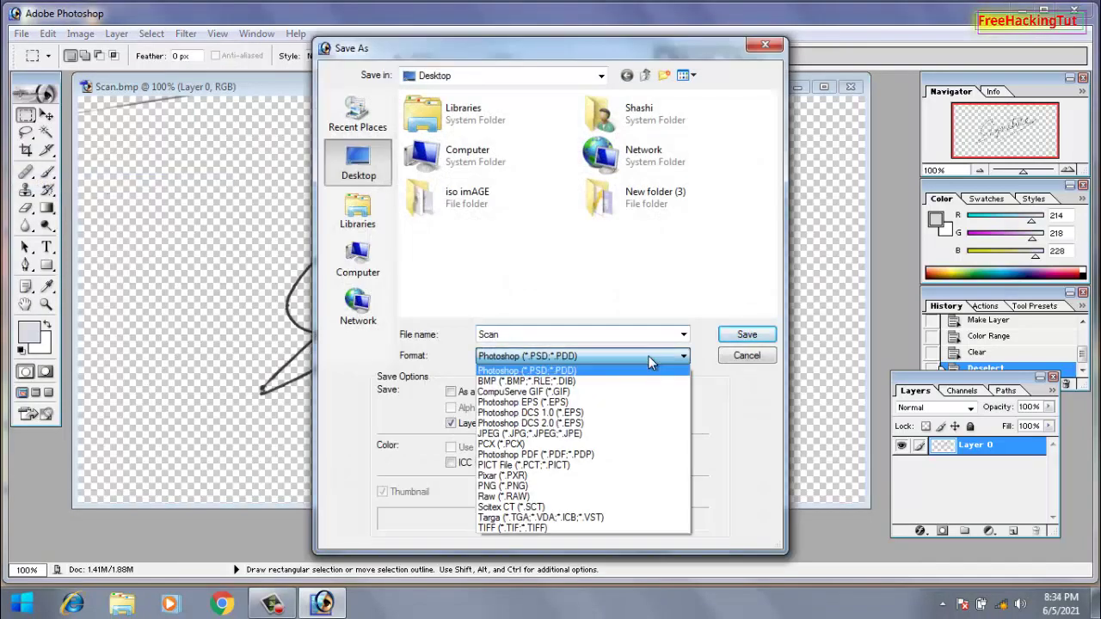
left_click(600, 438)
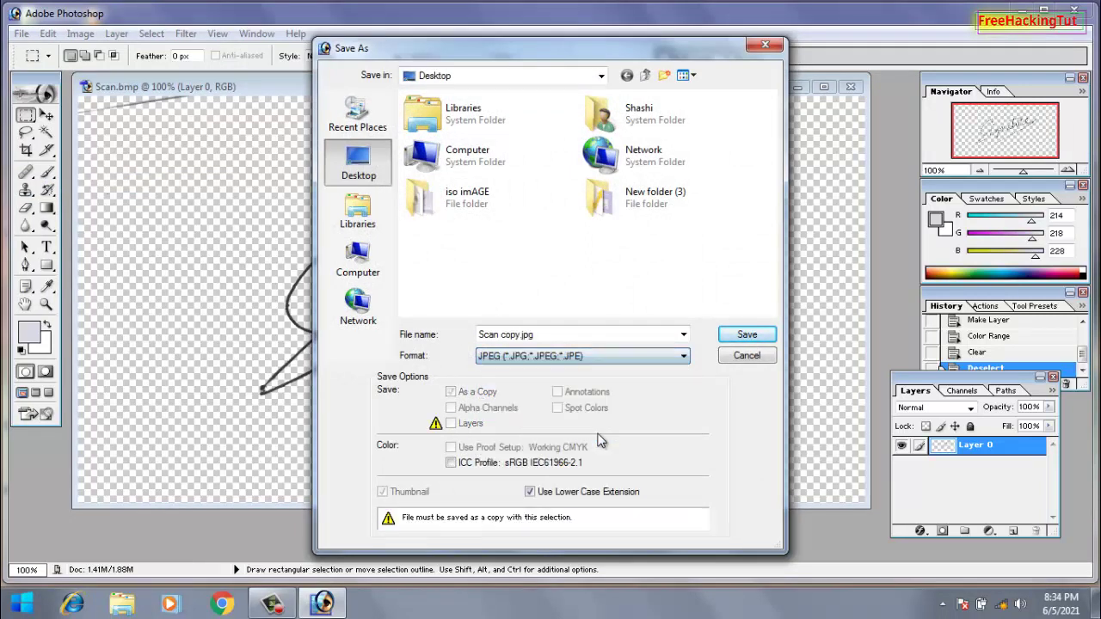
left_click(745, 336)
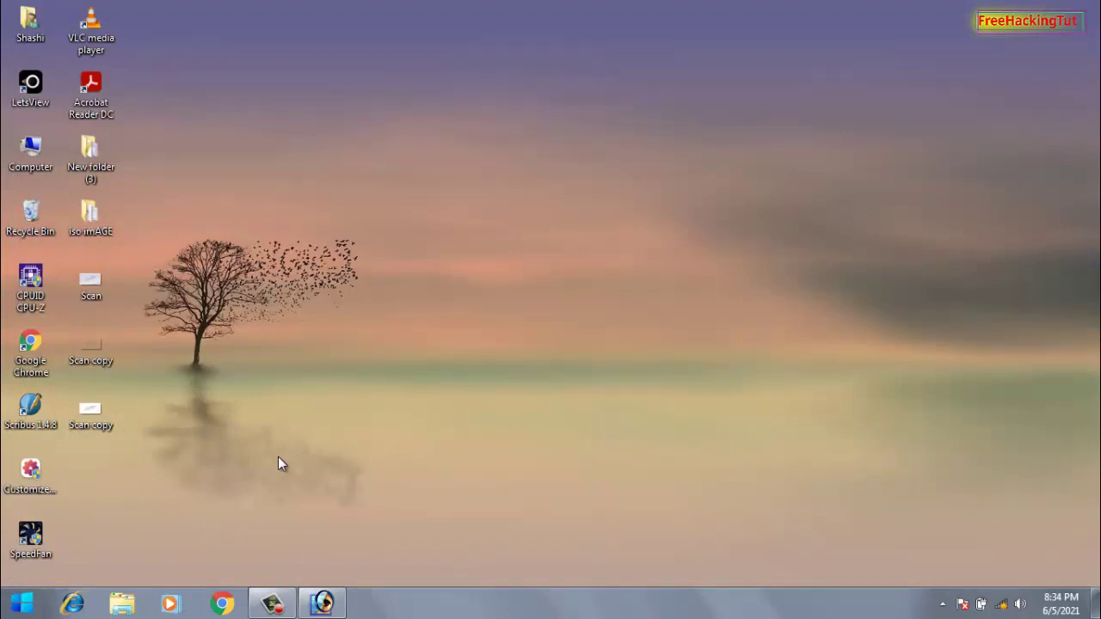
On the Windows desktop, view the PNG signature copy in the photo viewer, close it, and enlarge the desktop icons.
double_click(91, 348)
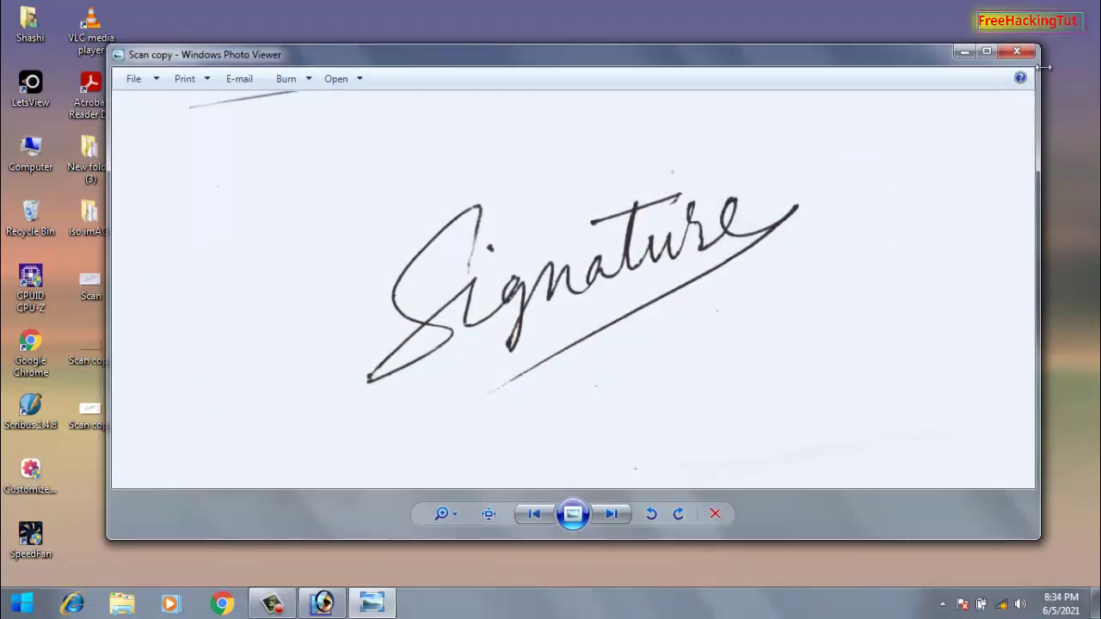
left_click(1016, 51)
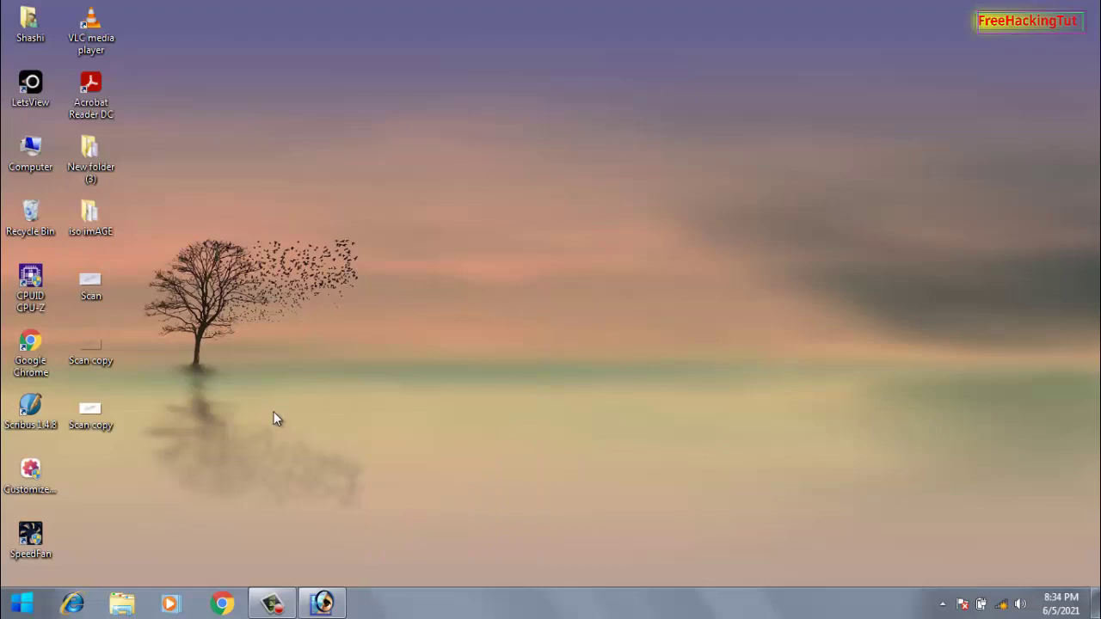
scroll(267, 419, "up", 5, "ctrl")
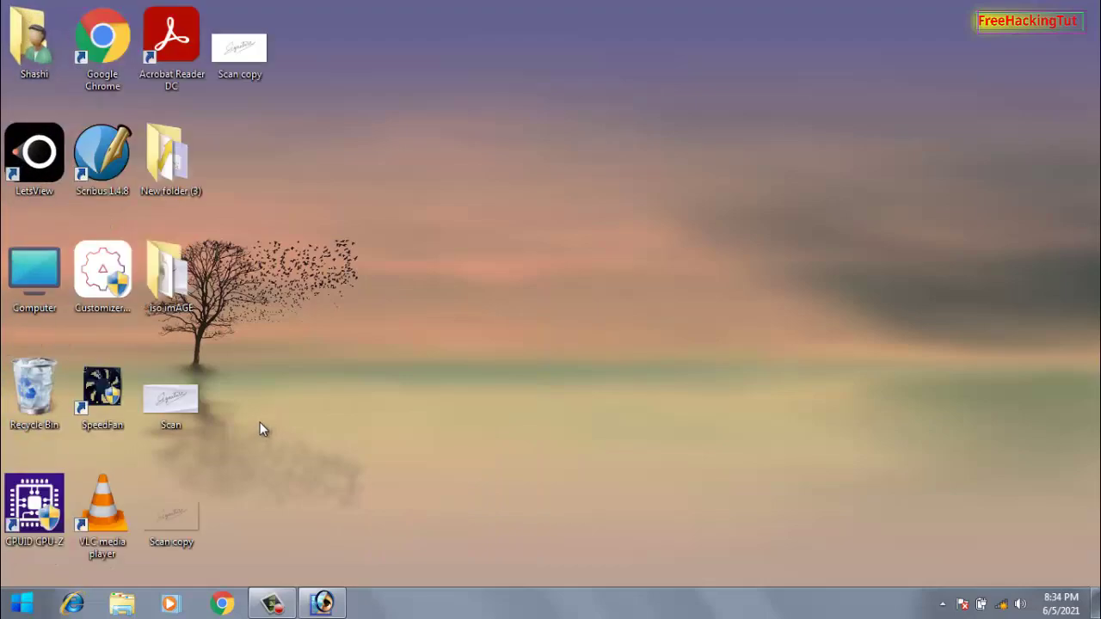
scroll(267, 404, "down", 2, "ctrl")
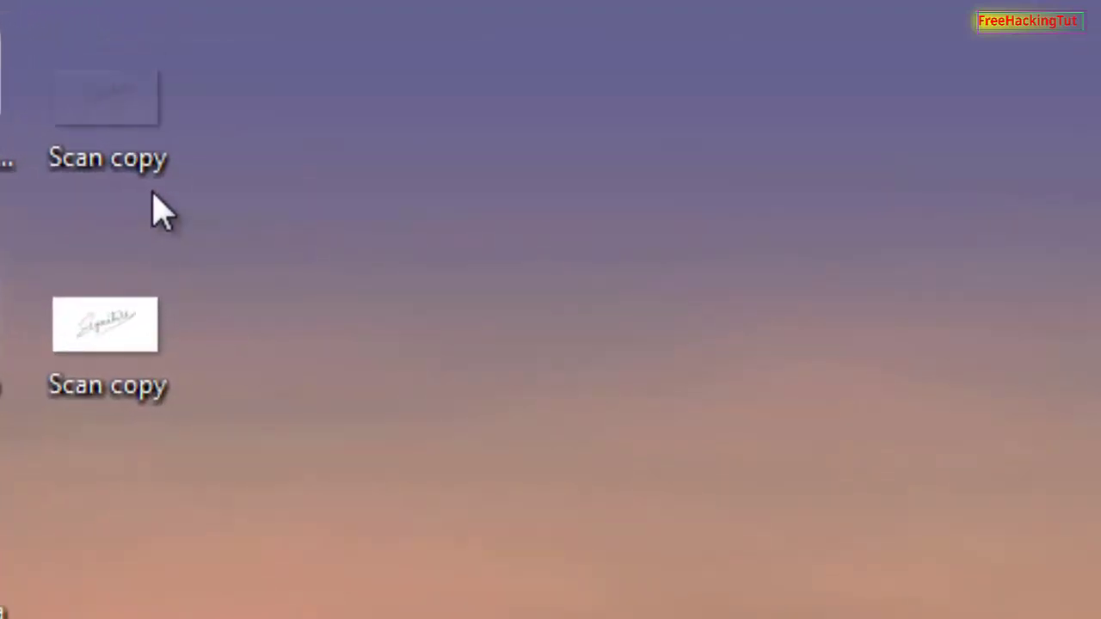
scroll(424, 441, "down", 1, "ctrl")
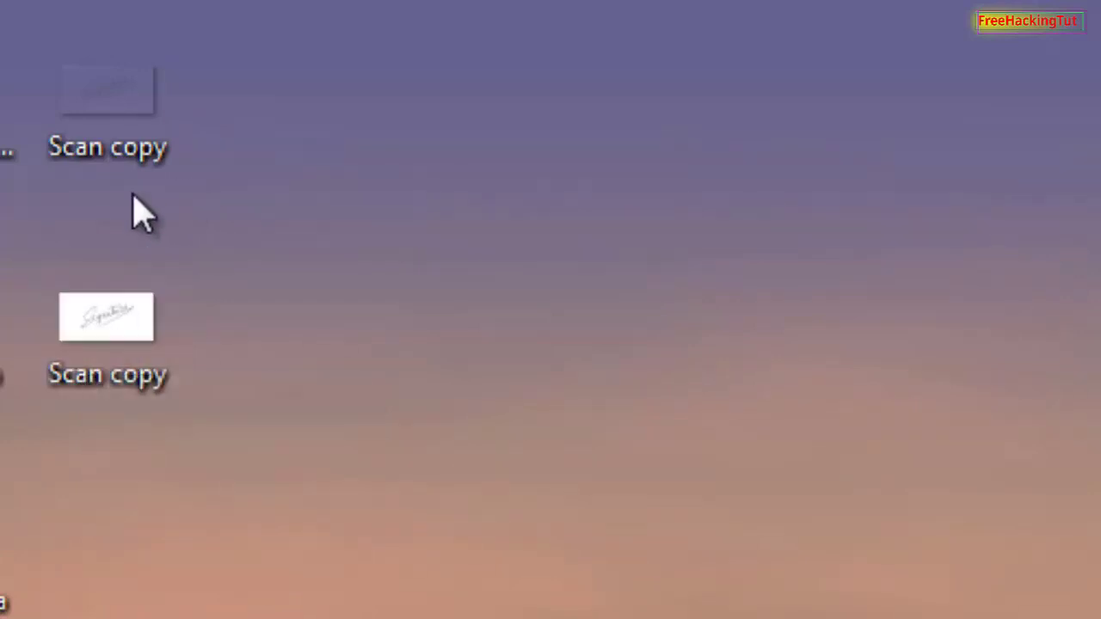
Check the PNG copy's file details on the desktop, and view the JPEG signature copy in the photo viewer before closing it.
left_click(143, 113)
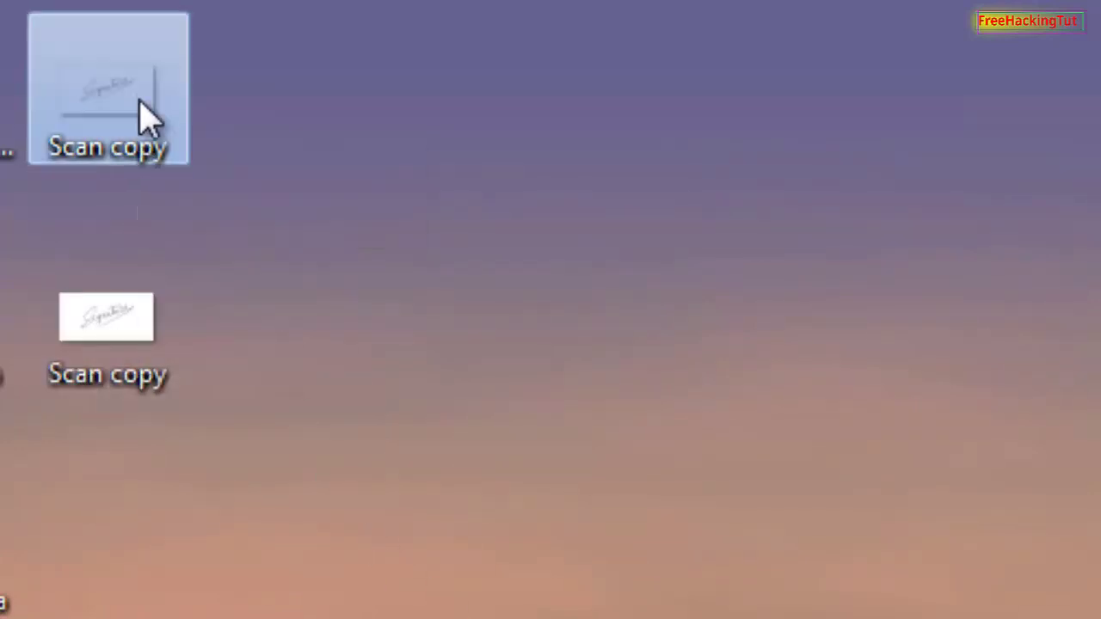
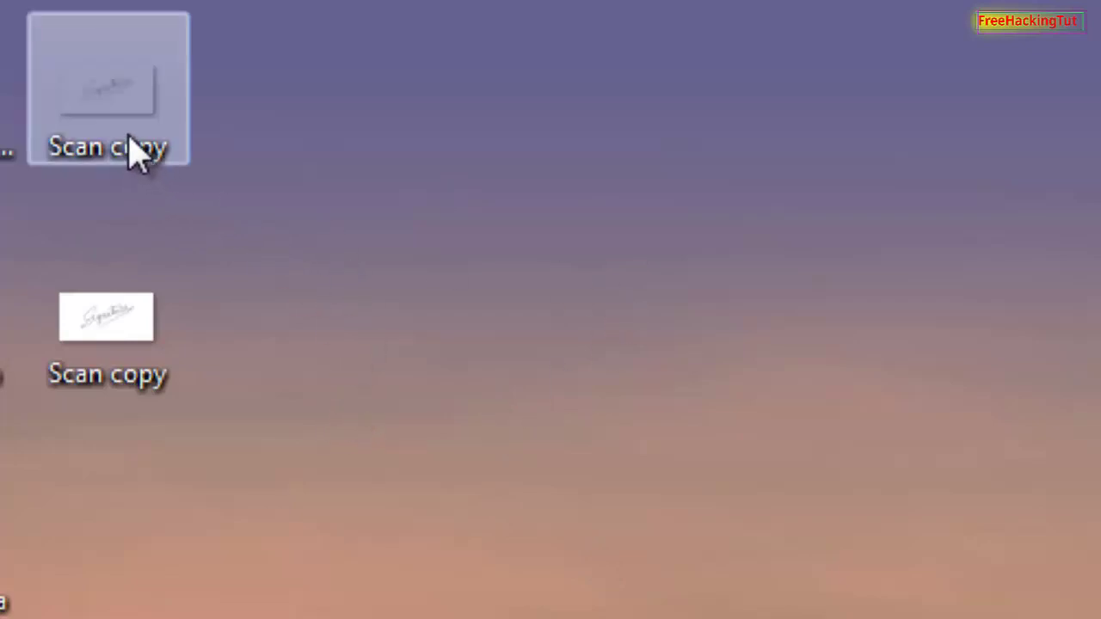
mouse_move(166, 152)
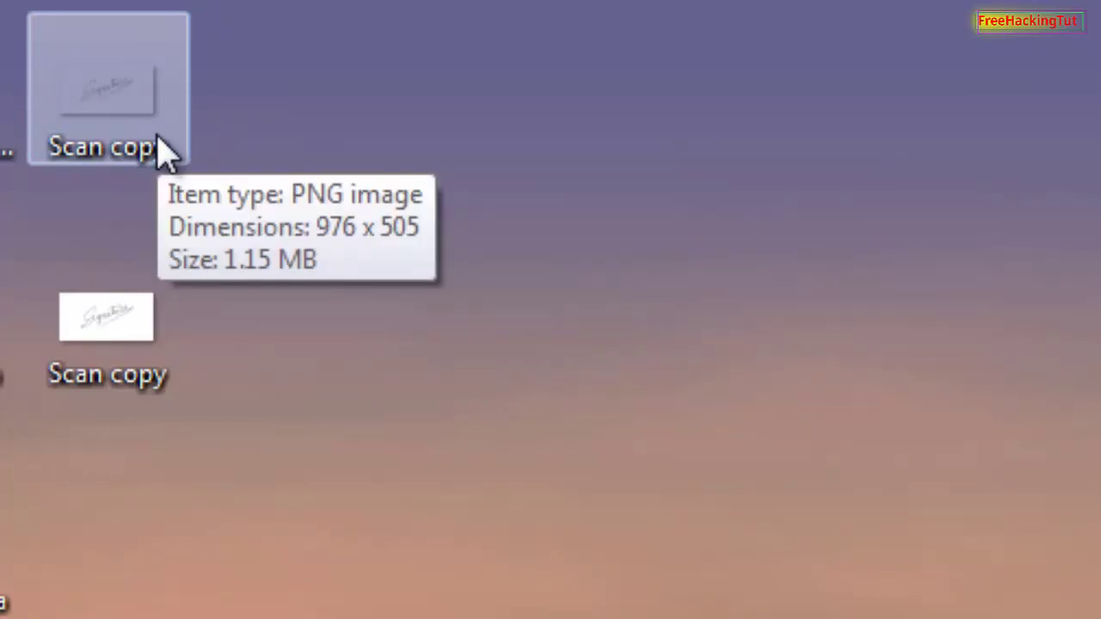
left_click(145, 128)
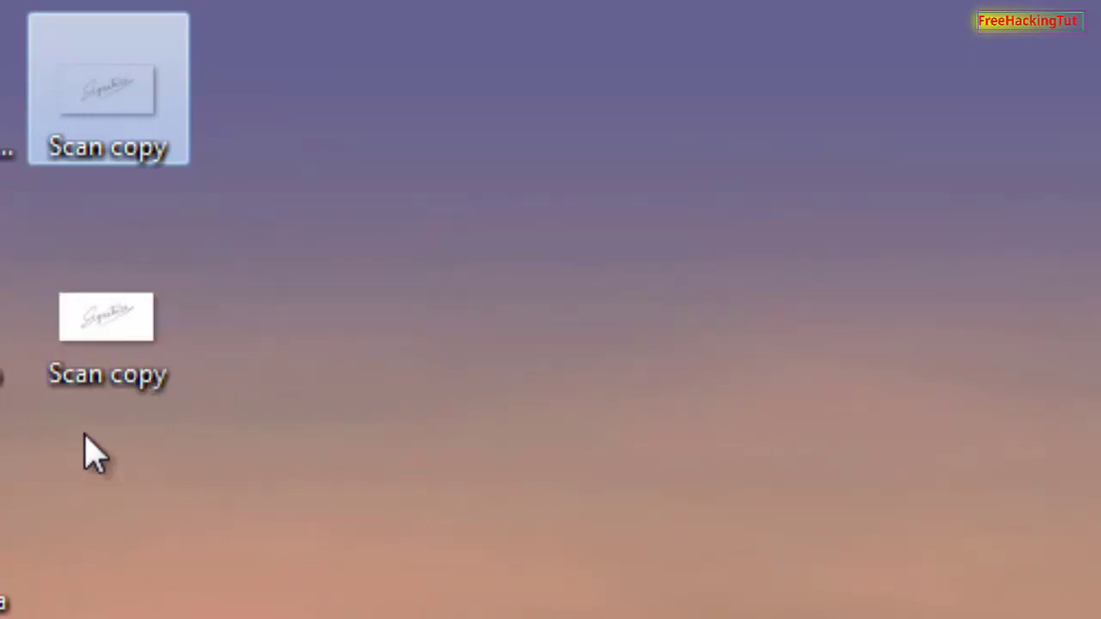
mouse_move(92, 349)
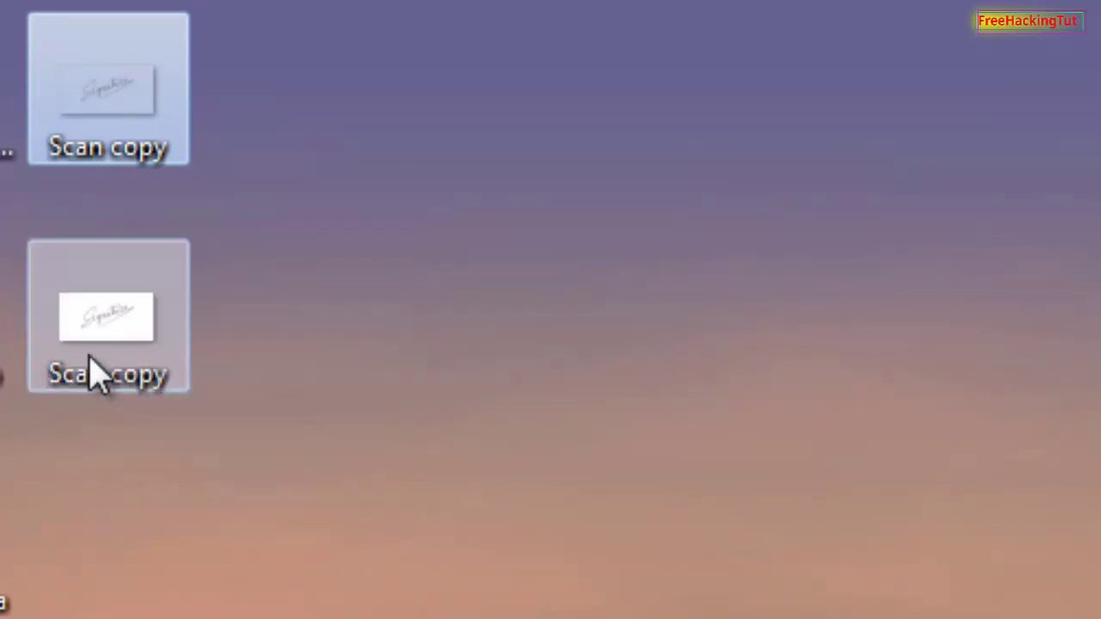
double_click(102, 371)
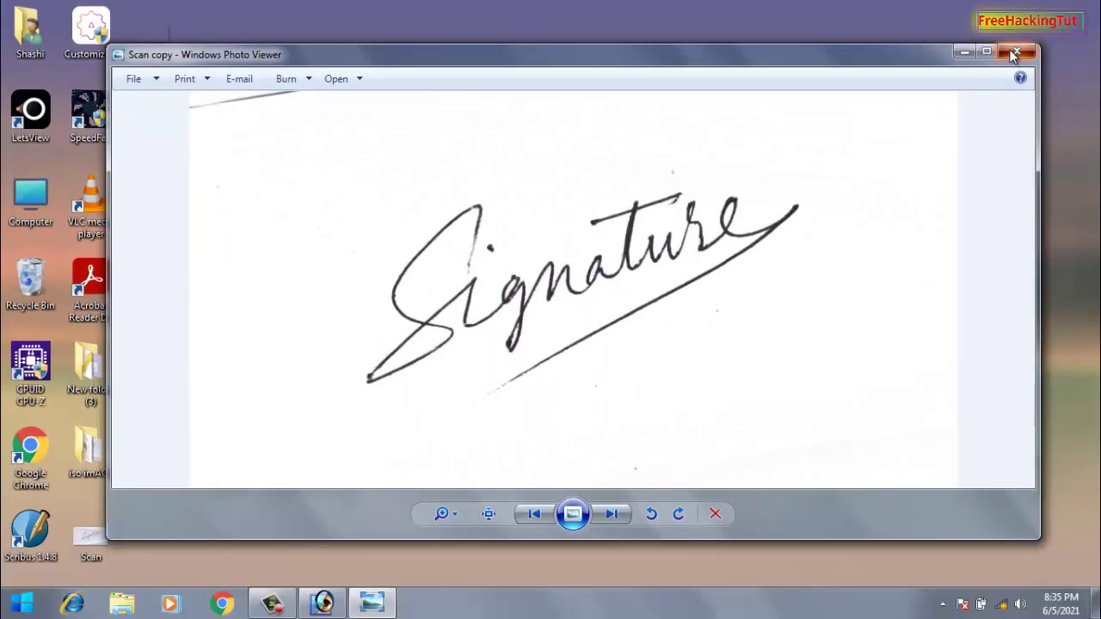
left_click(1015, 53)
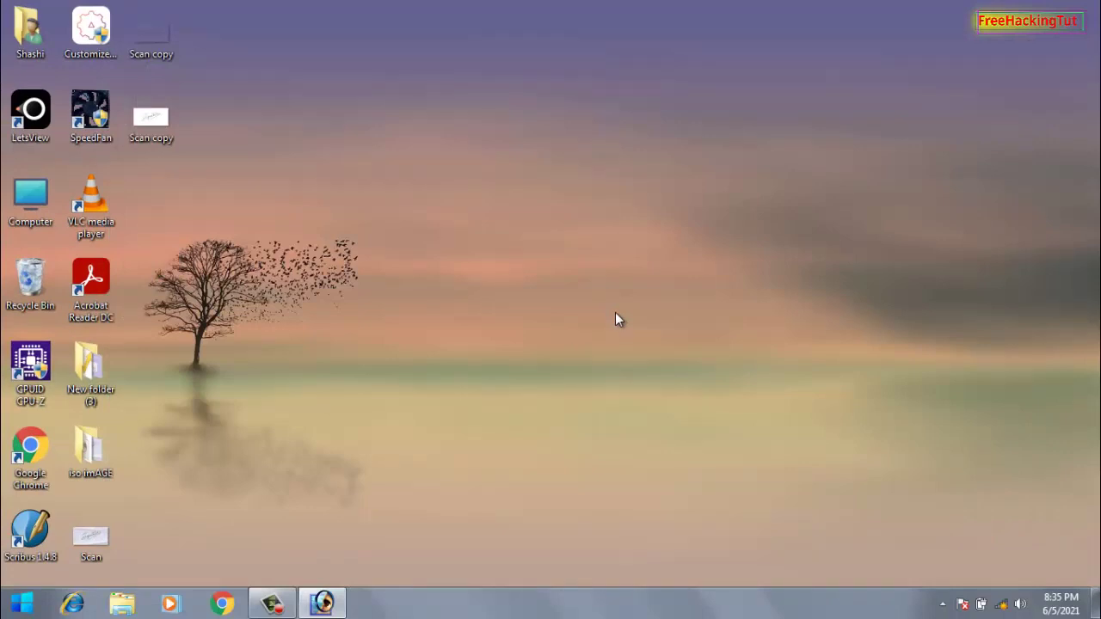